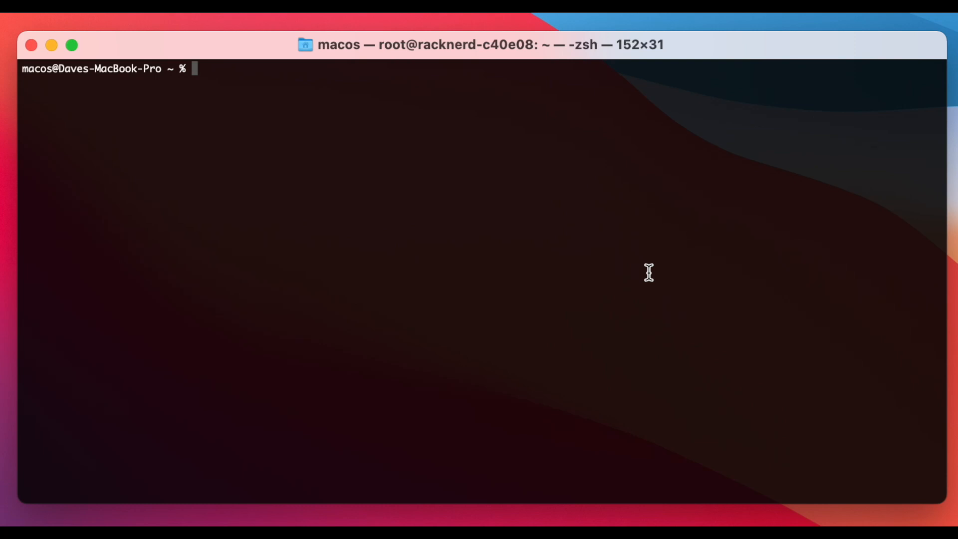
{"action": "type", "text": "ssh "}
{"action": "type", "text": "root@"}
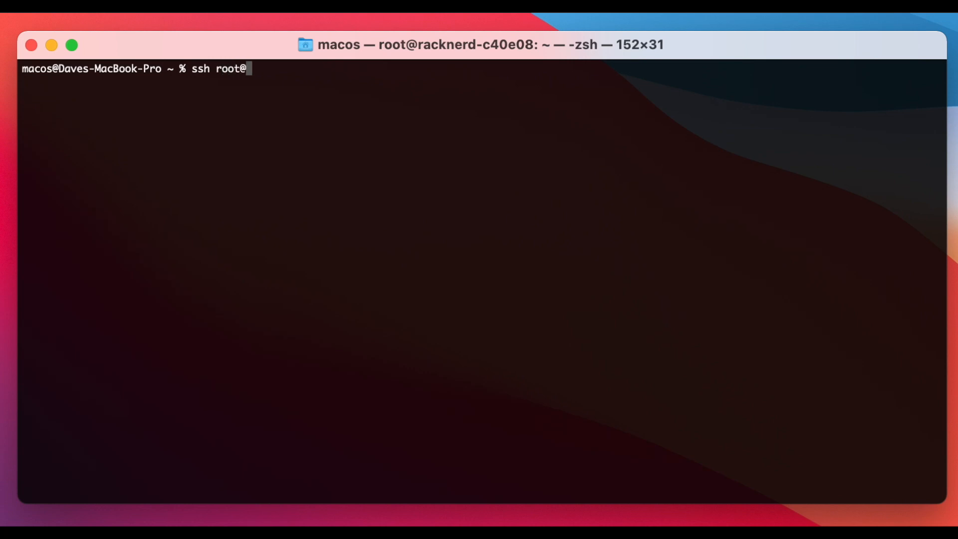
{"action": "type", "text": "198.74.111.254"}
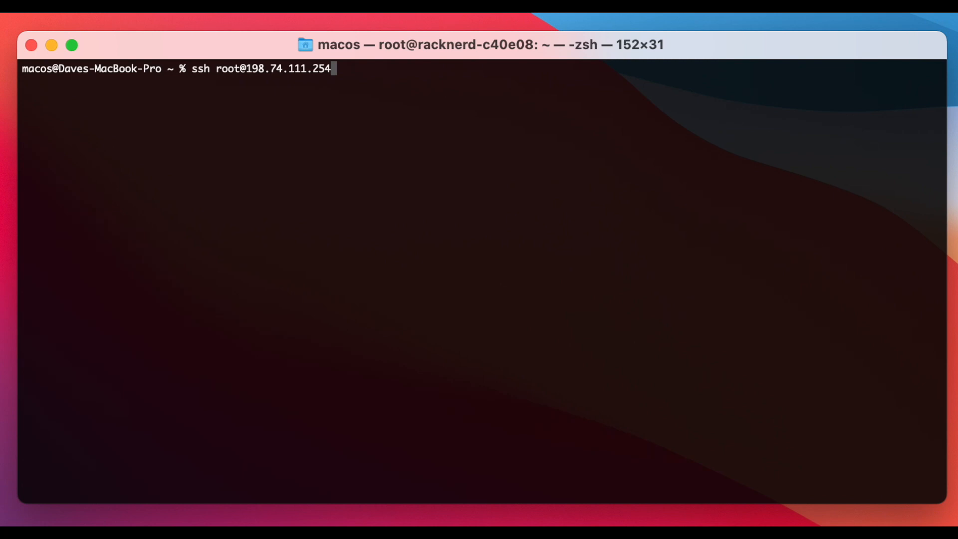
{"action": "key", "text": "Return"}
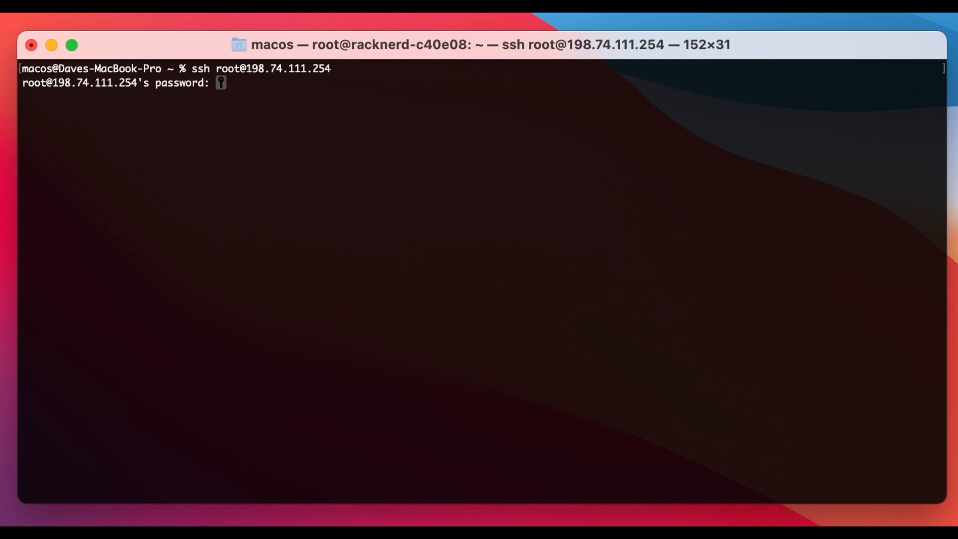
{"action": "key", "text": "Return"}
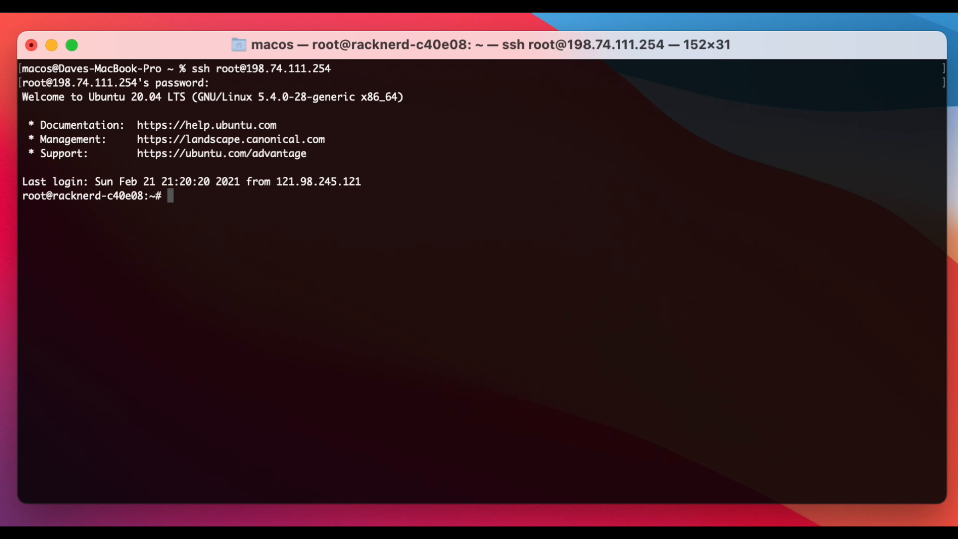
{"action": "type", "text": "wget https://git.io/wireguard -O wireguard-install.sh && bash wireguard-install.sh"}
Step: Run the wget installer keeping port 51820, naming client Dave and choosing AdGuard DNS (option 6)
{"action": "key", "text": "Return"}
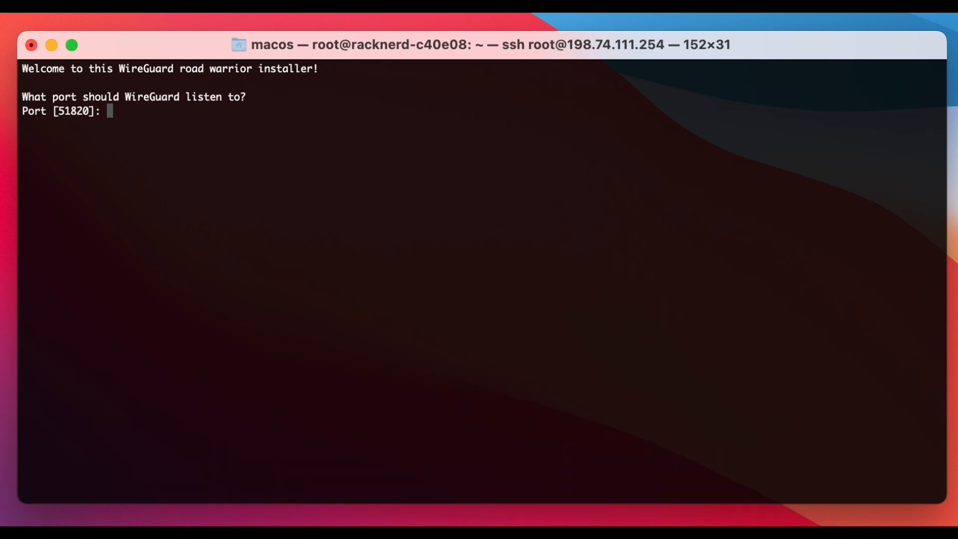
{"action": "key", "text": "Return"}
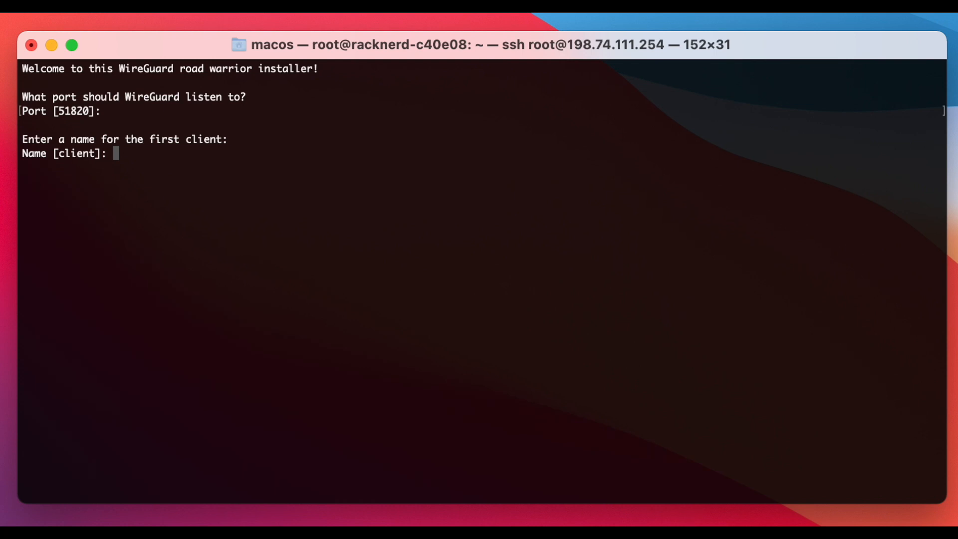
{"action": "type", "text": "Dave"}
{"action": "key", "text": "Return"}
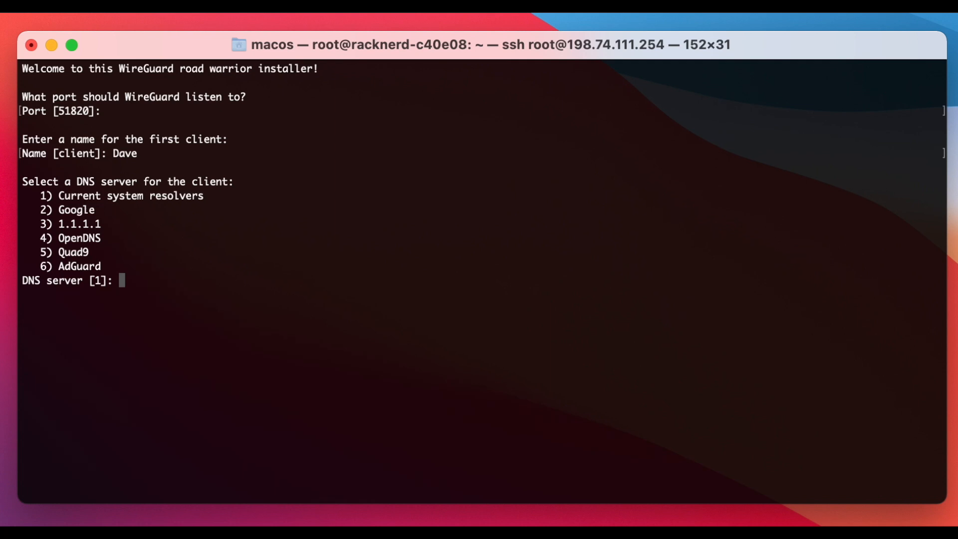
{"action": "type", "text": "6"}
{"action": "key", "text": "Return"}
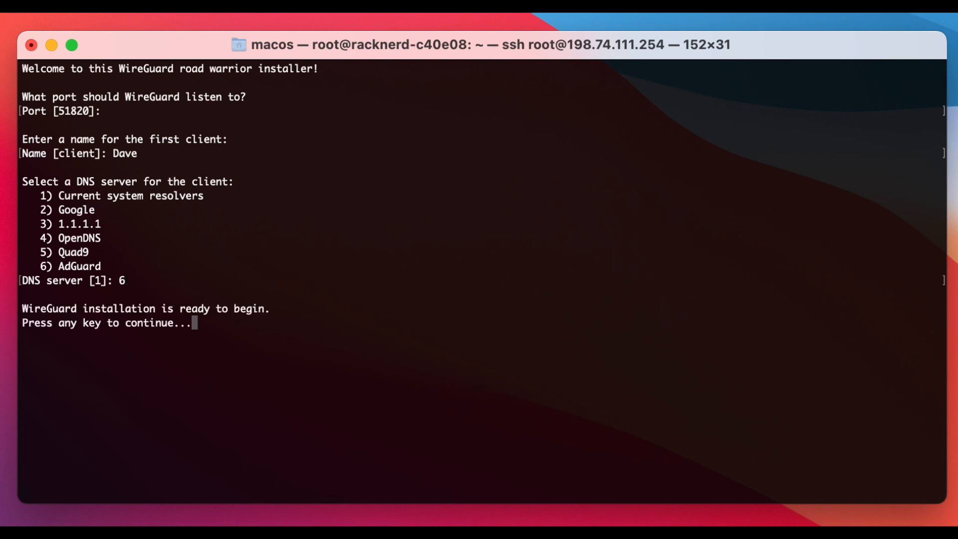
{"action": "key", "text": "Return"}
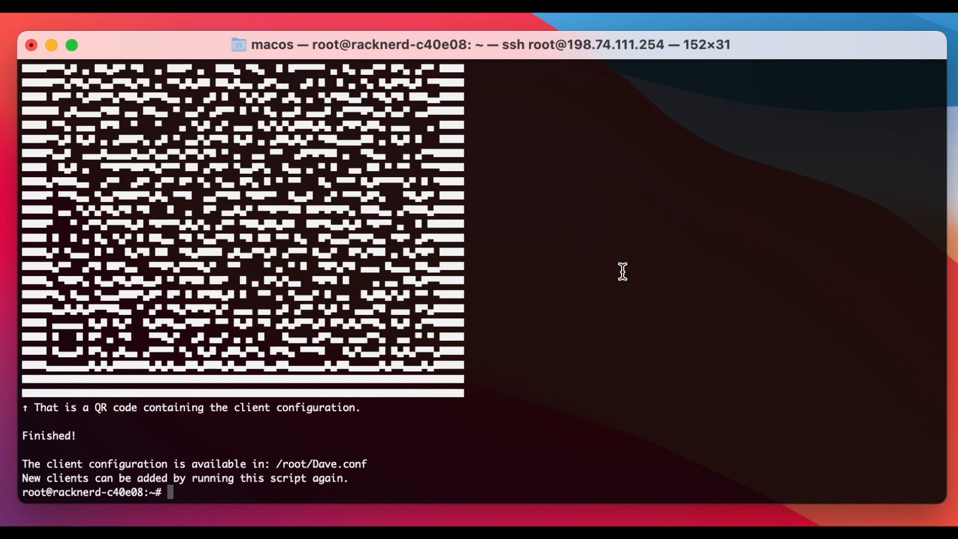
{"action": "scroll", "coordinate": [612, 278], "scroll_direction": "up", "scroll_amount": 4}
{"action": "scroll", "coordinate": [613, 277], "scroll_direction": "up", "scroll_amount": 4}
{"action": "scroll", "coordinate": [612, 278], "scroll_direction": "up", "scroll_amount": 4}
{"action": "left_click_drag", "start_coordinate": [285, 462], "coordinate": [374, 462]}
{"action": "left_click", "coordinate": [373, 463]}
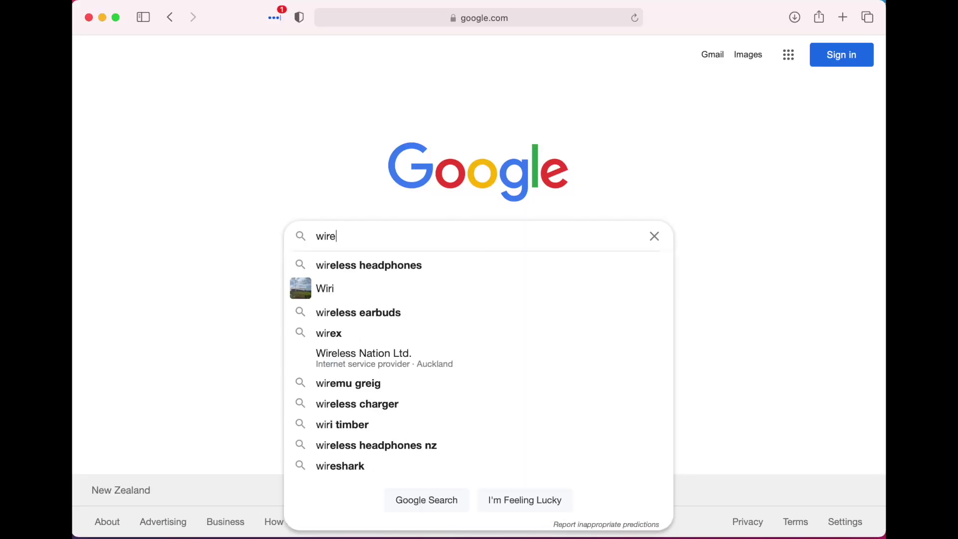
{"action": "type", "text": "gu"}
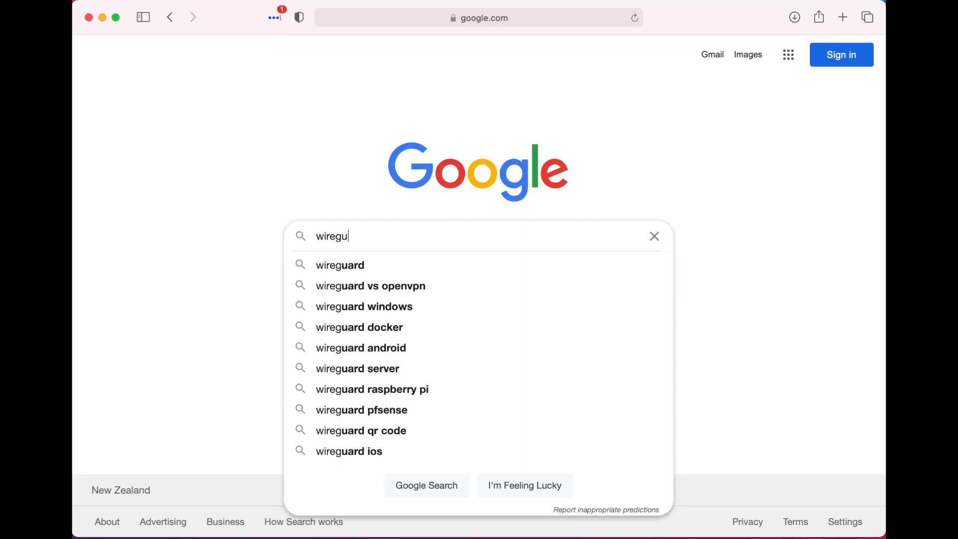
{"action": "type", "text": "ard"}
Step: Search Google for 'wireguard', reach wireguard.com's Installation page and follow the macOS App Store link
{"action": "key", "text": "Return"}
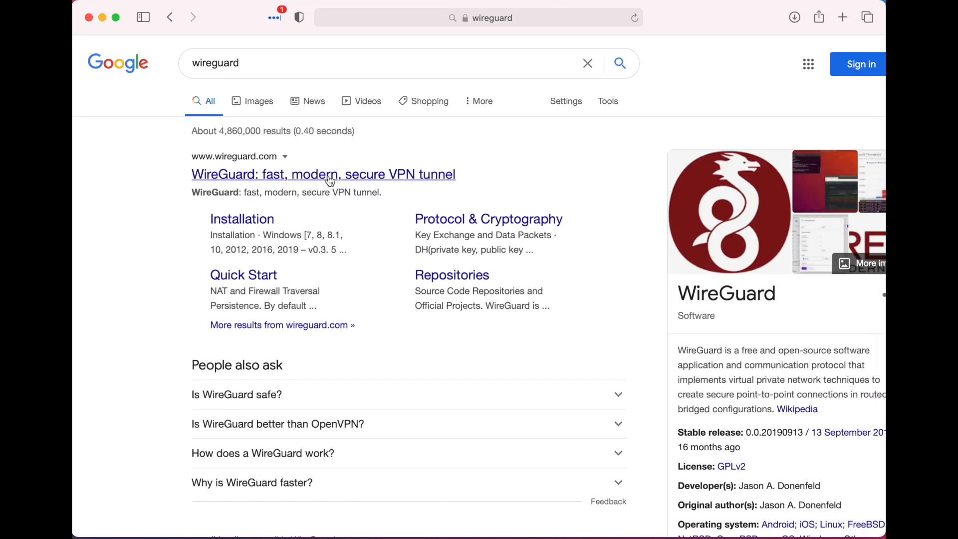
{"action": "left_click", "coordinate": [330, 177]}
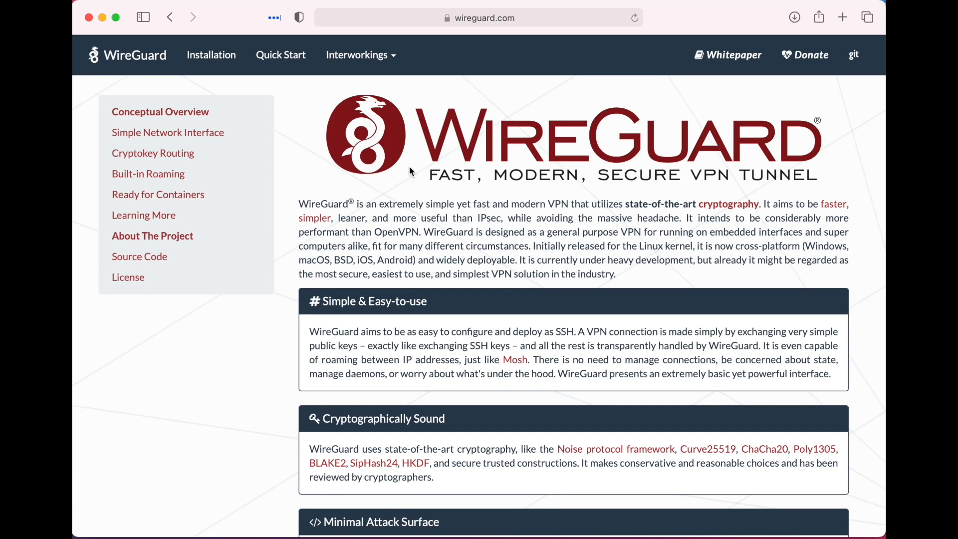
{"action": "left_click", "coordinate": [211, 55]}
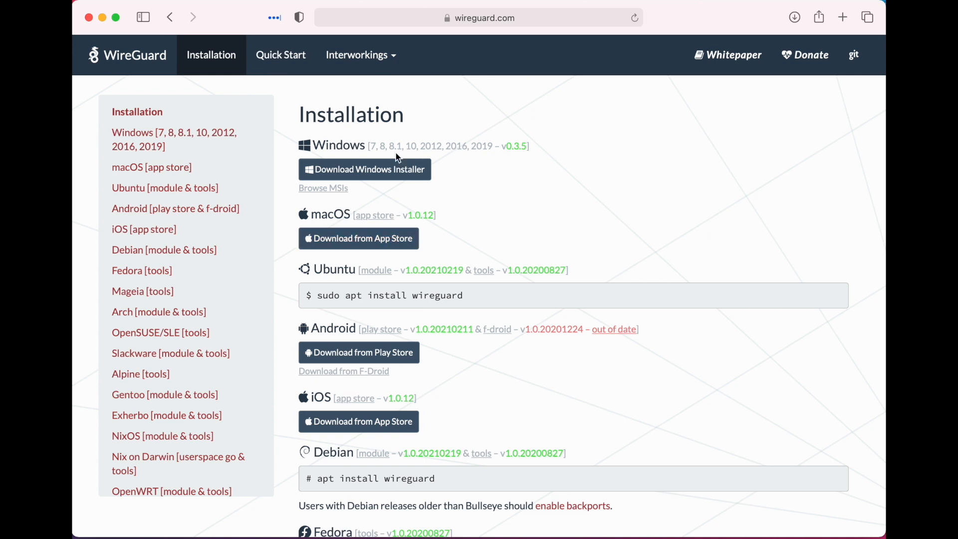
{"action": "left_click", "coordinate": [388, 239]}
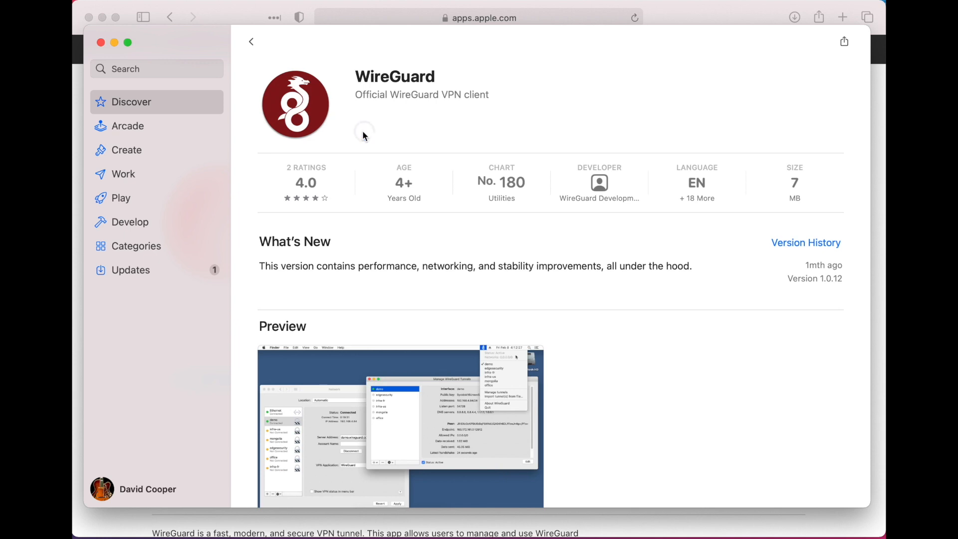
Step: Launch WireGuard from the App Store and delete the existing Dave tunnel
{"action": "left_click", "coordinate": [363, 135]}
{"action": "left_click", "coordinate": [376, 137]}
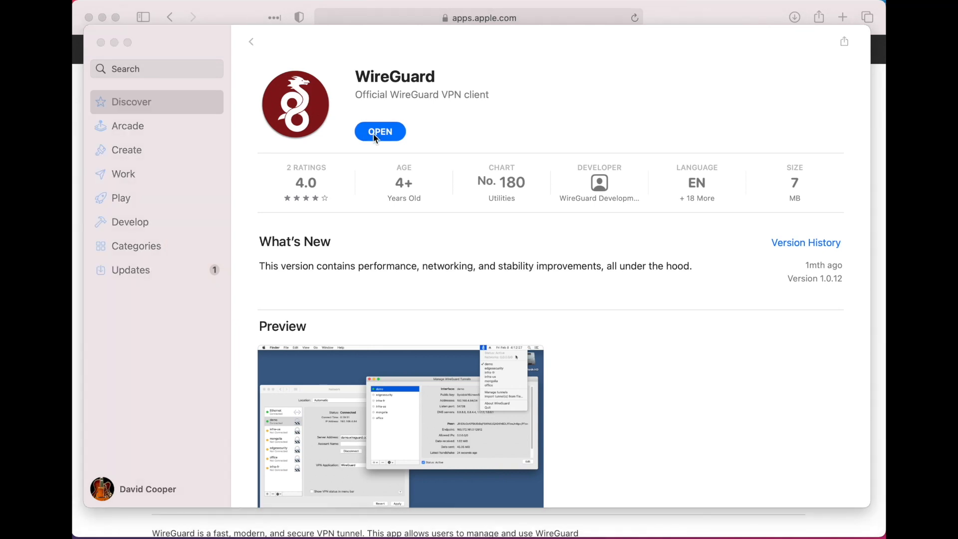
{"action": "left_click_drag", "start_coordinate": [565, 151], "coordinate": [346, 49]}
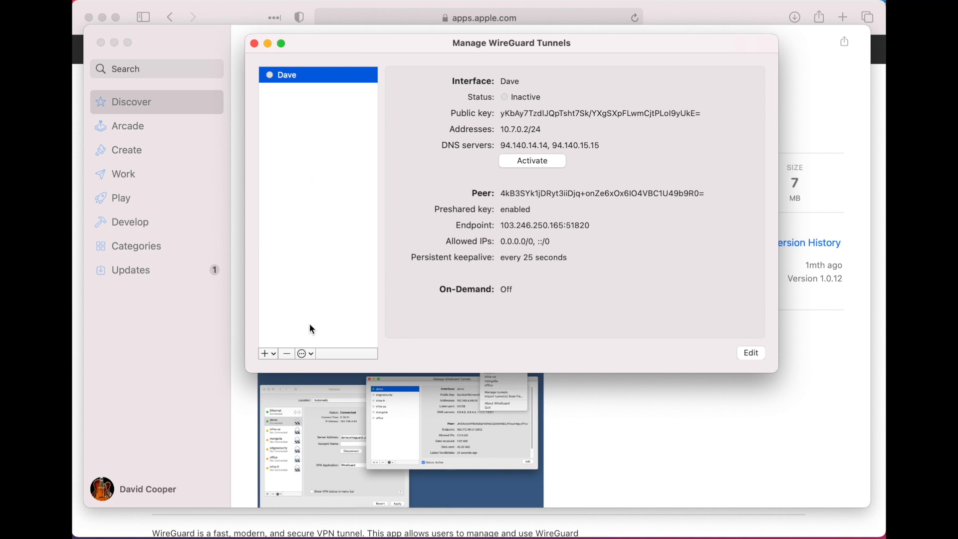
{"action": "left_click", "coordinate": [290, 355]}
{"action": "left_click", "coordinate": [539, 259]}
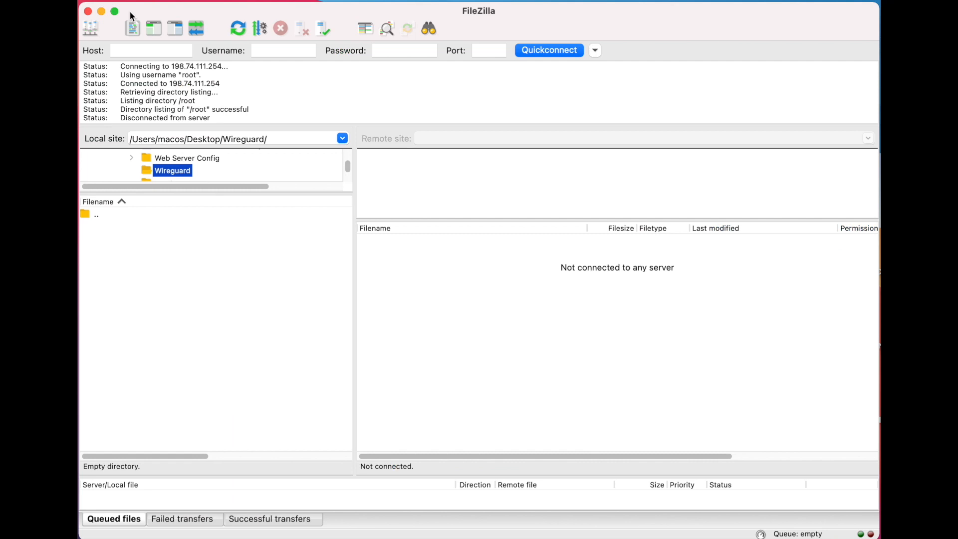
Step: Connect to the saved SFTP site for the VPS as root via Site Manager
{"action": "left_click", "coordinate": [93, 28]}
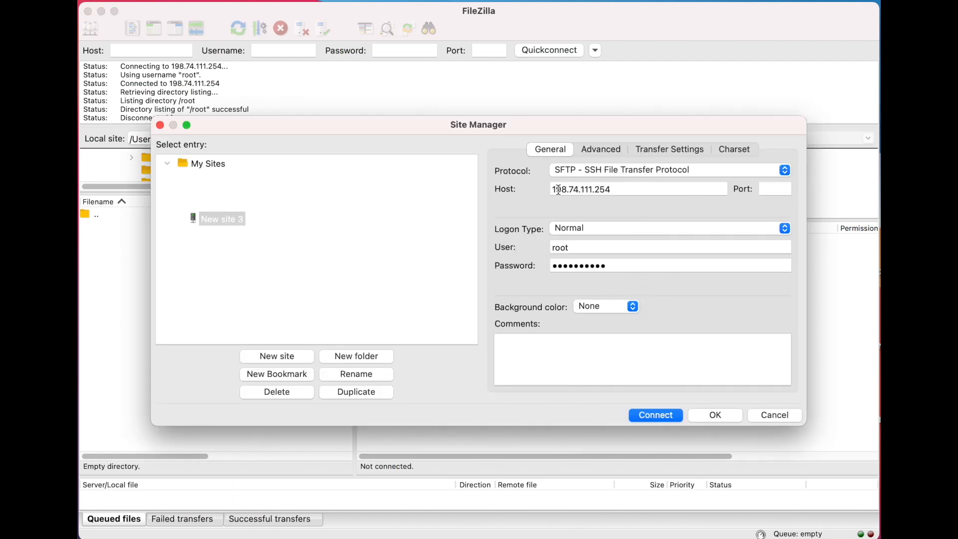
{"action": "left_click_drag", "start_coordinate": [554, 188], "coordinate": [614, 189]}
{"action": "left_click_drag", "start_coordinate": [553, 247], "coordinate": [603, 265]}
{"action": "left_click", "coordinate": [560, 247]}
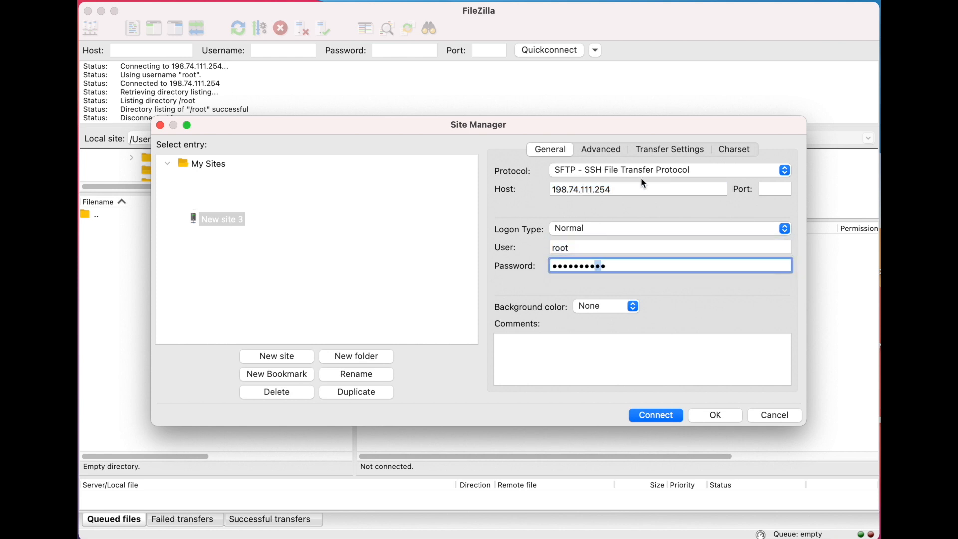
{"action": "left_click", "coordinate": [669, 417]}
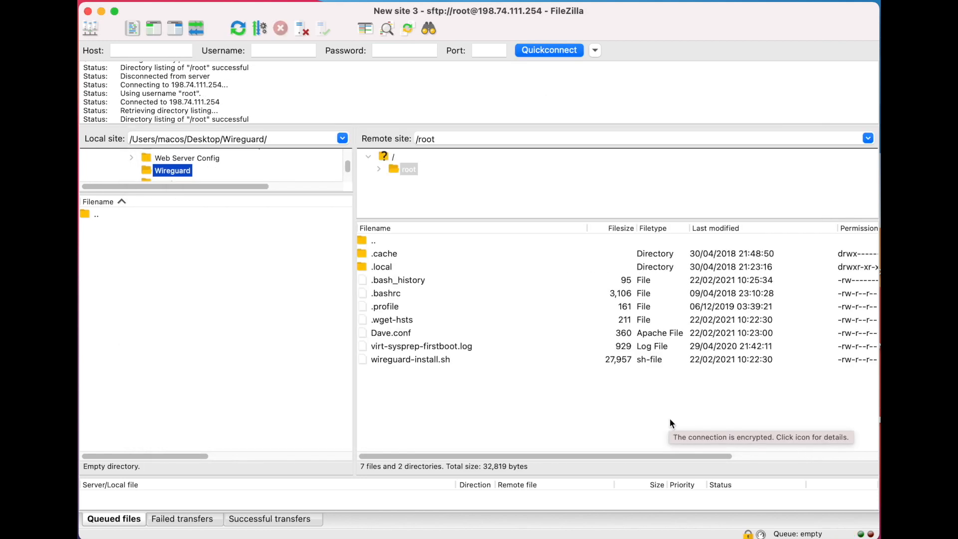
Step: Drag Dave.conf from the server's root folder into the local Wireguard folder and disconnect
{"action": "left_click", "coordinate": [408, 334]}
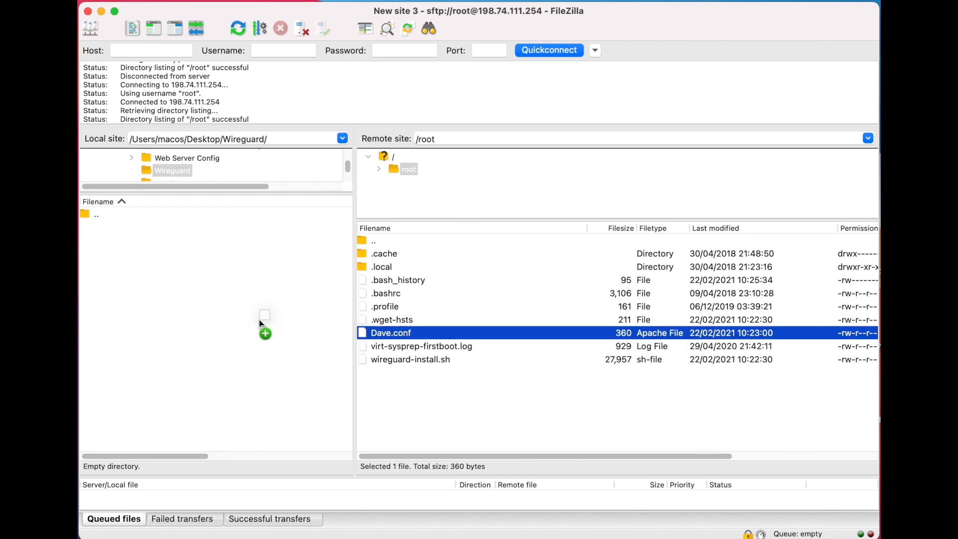
{"action": "left_click_drag", "start_coordinate": [408, 333], "coordinate": [252, 322]}
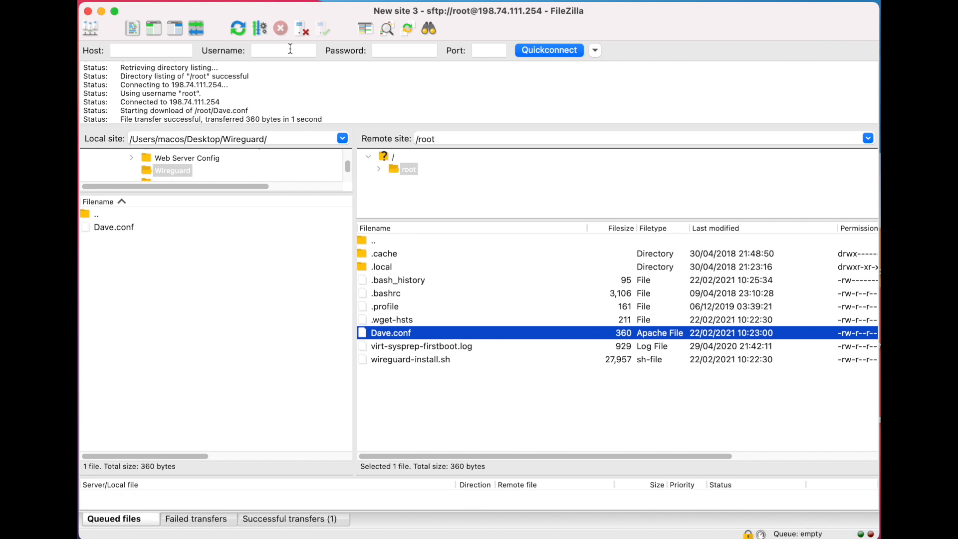
{"action": "left_click", "coordinate": [301, 30]}
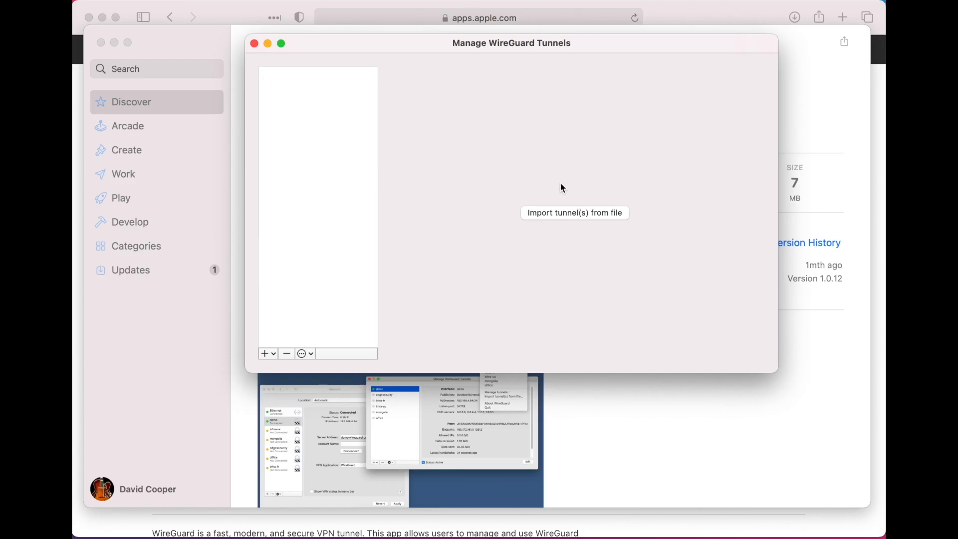
Step: Import Dave.conf as a tunnel and allow WireGuard to add VPN configurations
{"action": "left_click", "coordinate": [592, 209]}
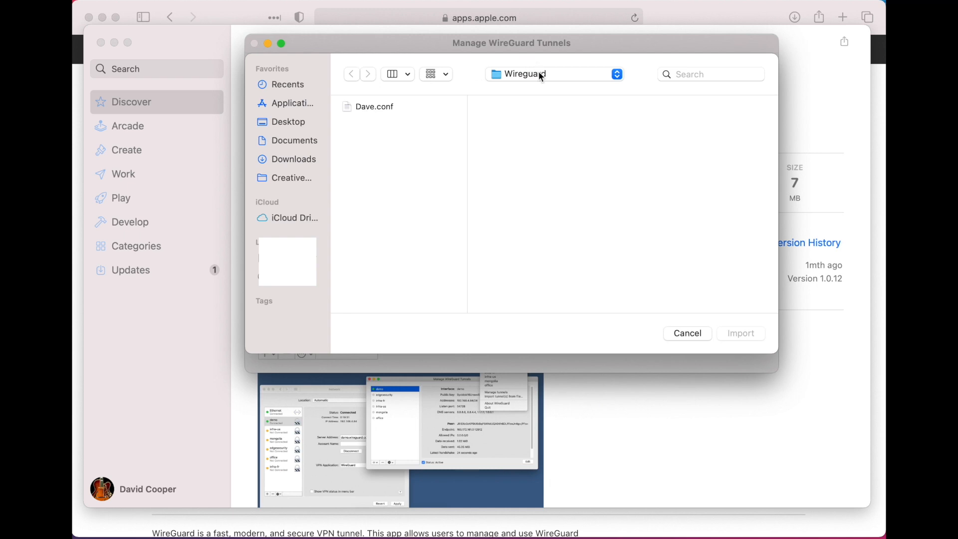
{"action": "left_click", "coordinate": [367, 106]}
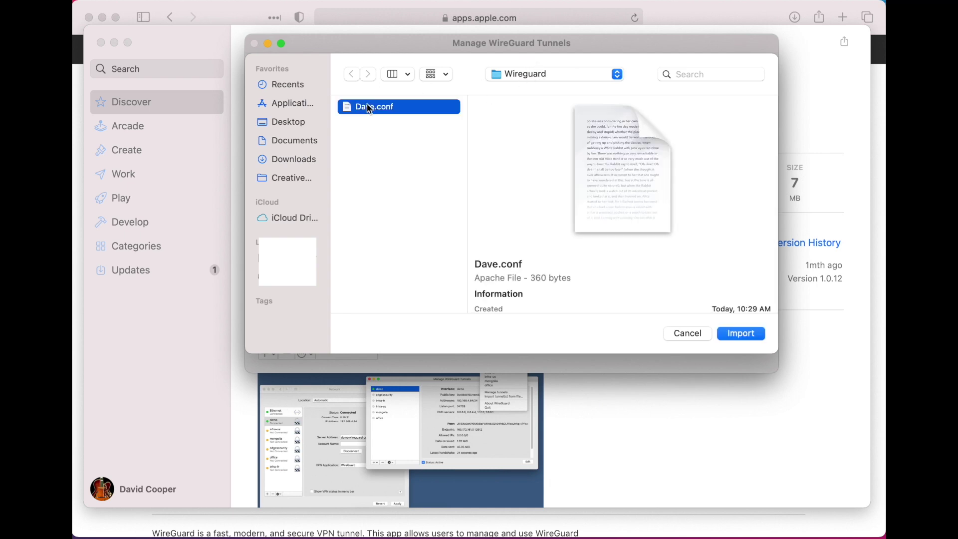
{"action": "left_click", "coordinate": [737, 334]}
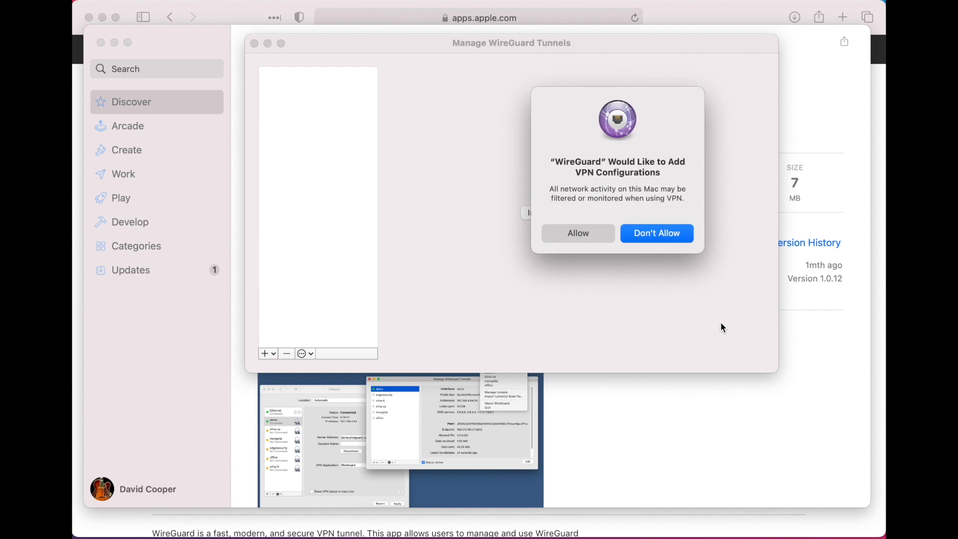
{"action": "left_click", "coordinate": [590, 231]}
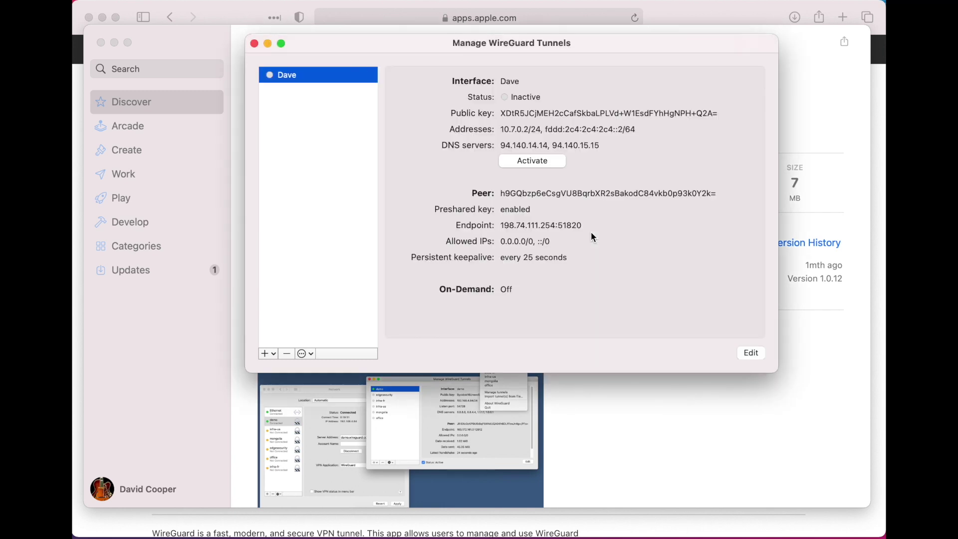
Step: Activate the Dave tunnel and review its DNS servers and endpoint 198.74.111.254:51820
{"action": "left_click", "coordinate": [544, 161]}
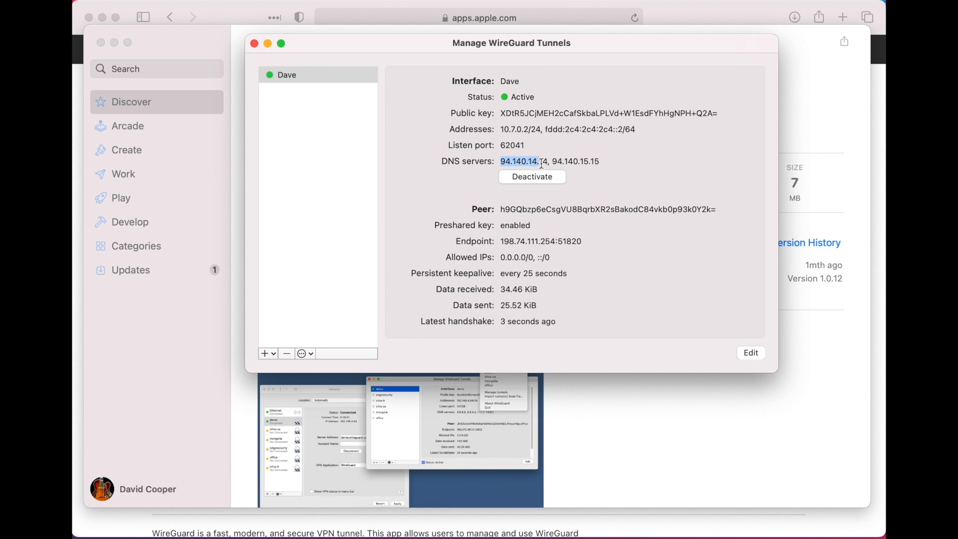
{"action": "left_click_drag", "start_coordinate": [541, 164], "coordinate": [594, 164]}
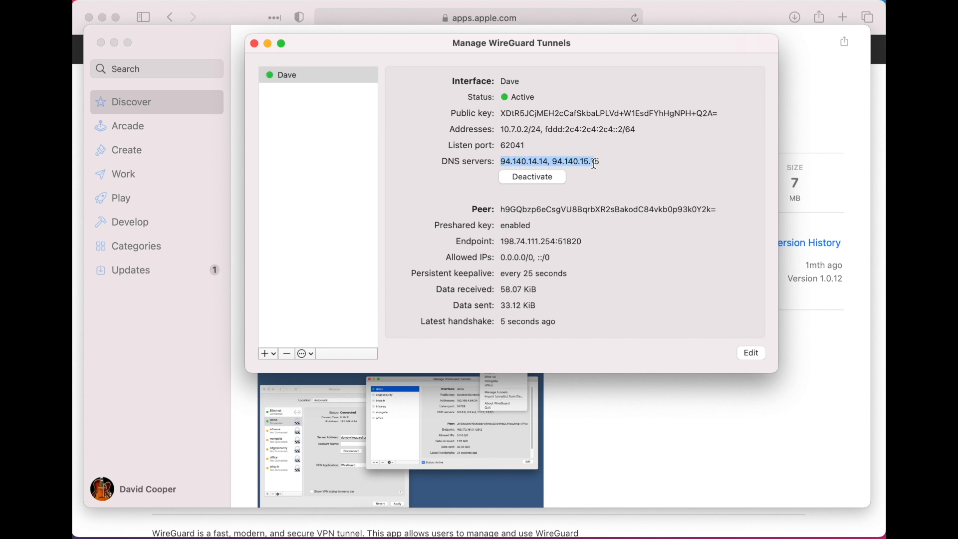
{"action": "left_click_drag", "start_coordinate": [500, 241], "coordinate": [585, 241]}
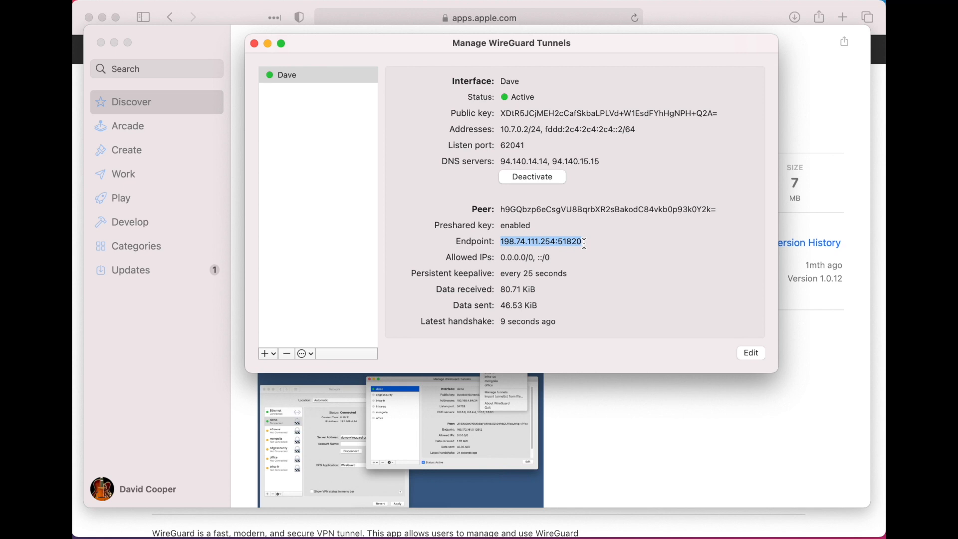
{"action": "left_click", "coordinate": [584, 242]}
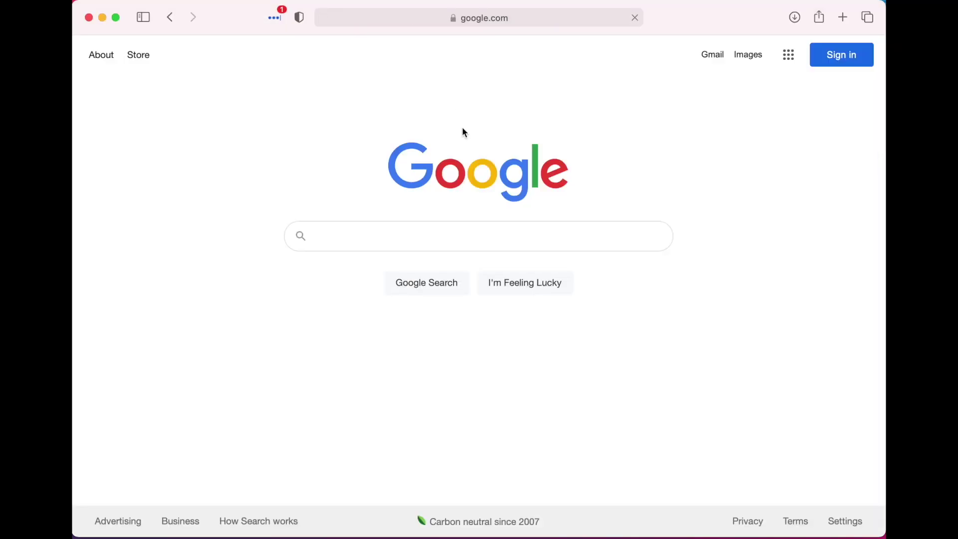
{"action": "left_click", "coordinate": [427, 235]}
{"action": "type", "text": "w"}
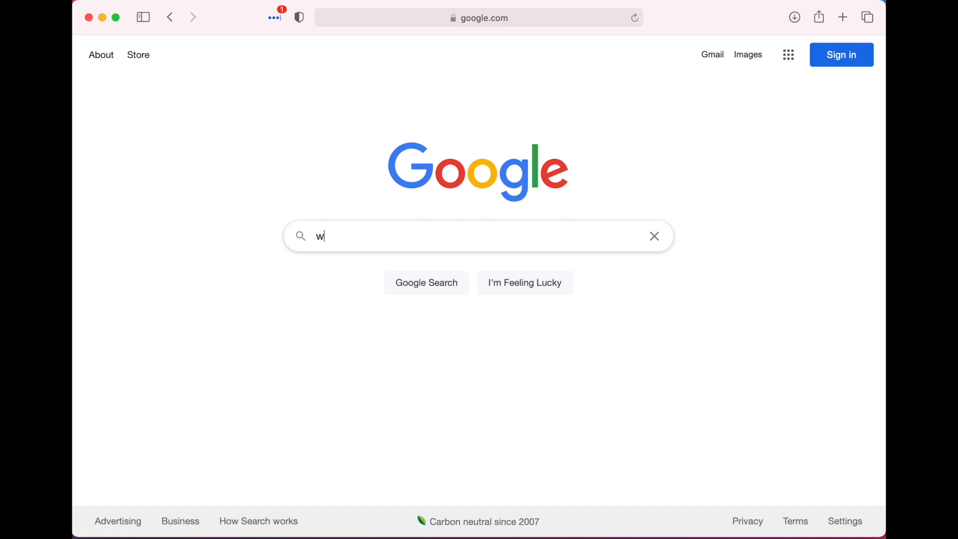
{"action": "type", "text": "hats my up"}
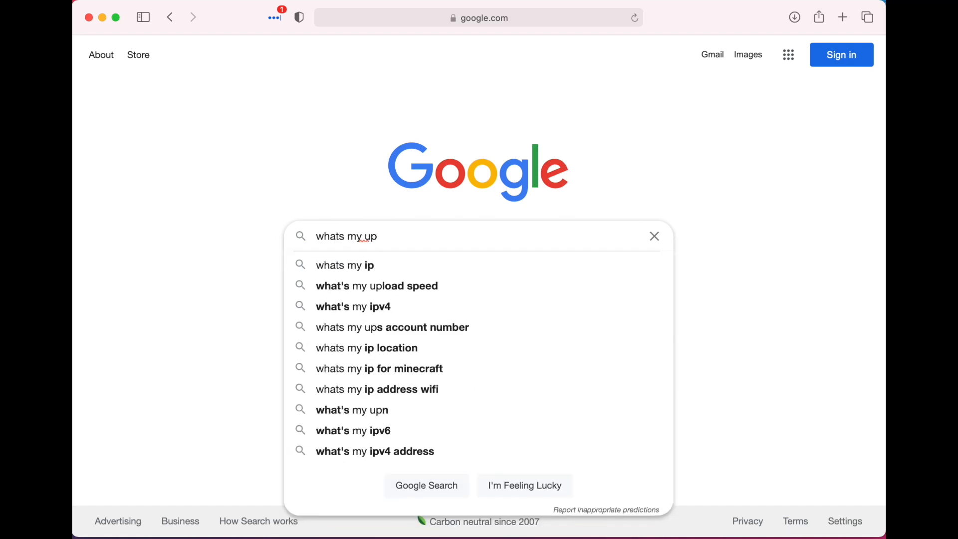
{"action": "key", "text": "BackSpace"}
{"action": "key", "text": "BackSpace"}
{"action": "type", "text": "ip"}
{"action": "key", "text": "Return"}
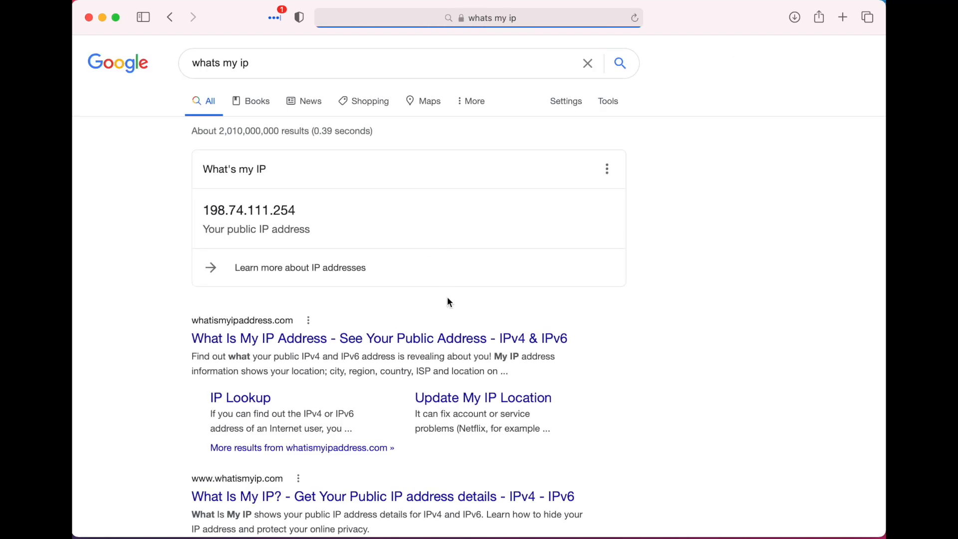
{"action": "left_click_drag", "start_coordinate": [297, 211], "coordinate": [205, 213]}
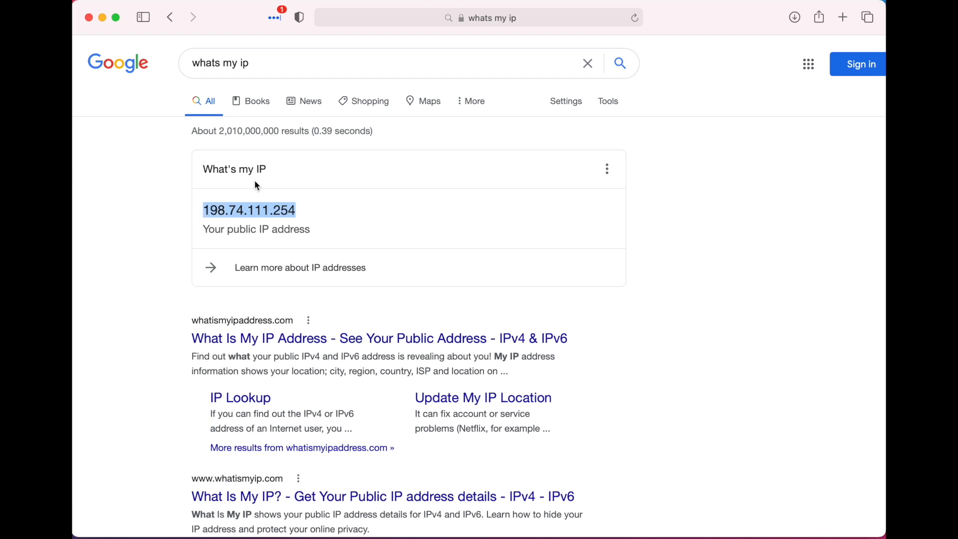